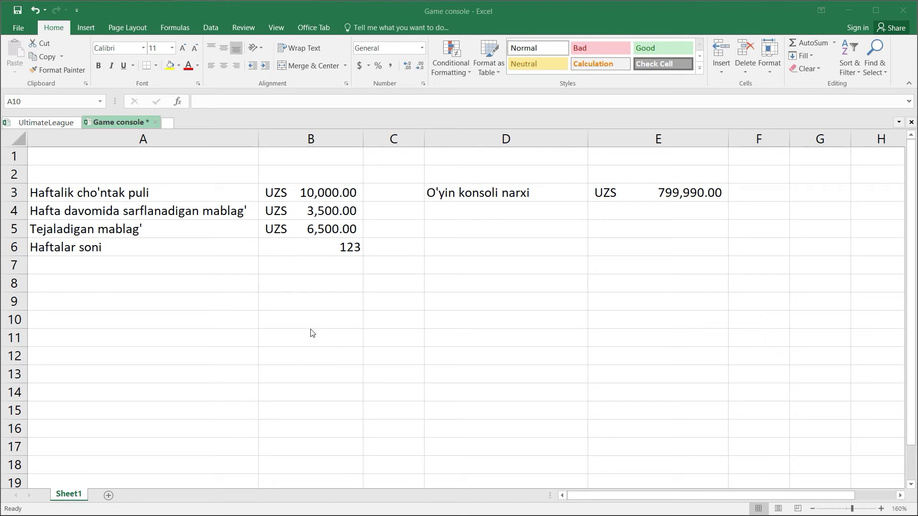
Step: Merge and center cells A1:E2 and enter the title "O'yin konsoli uchun tejalgan pullar"
{"action": "left_click", "coordinate": [254, 322]}
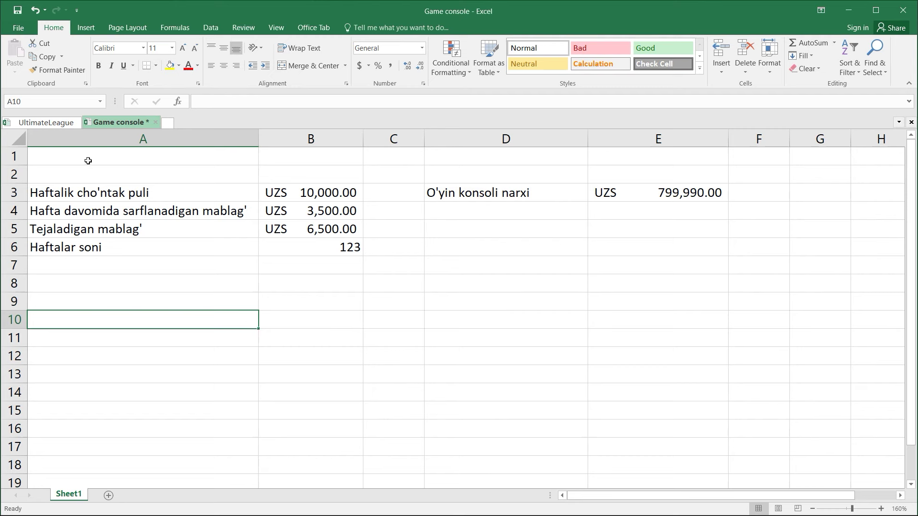
{"action": "left_click_drag", "start_coordinate": [87, 161], "coordinate": [647, 169]}
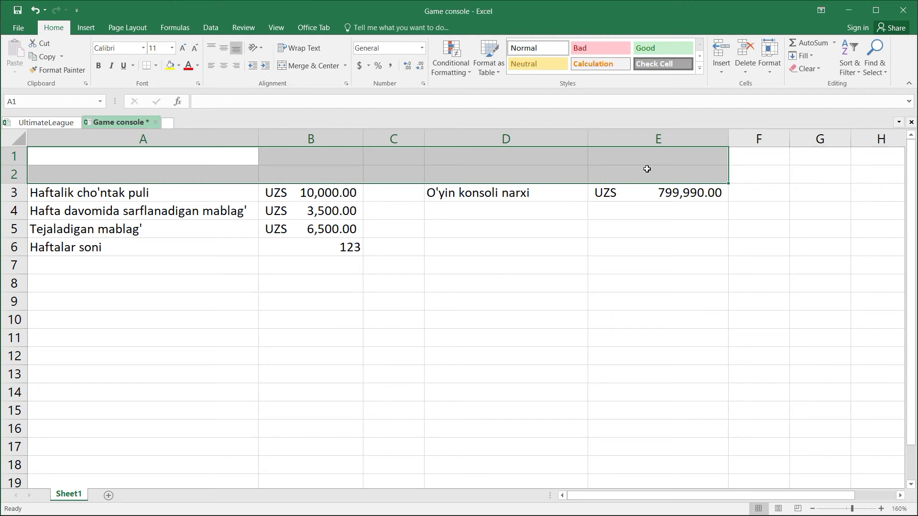
{"action": "left_click", "coordinate": [297, 70]}
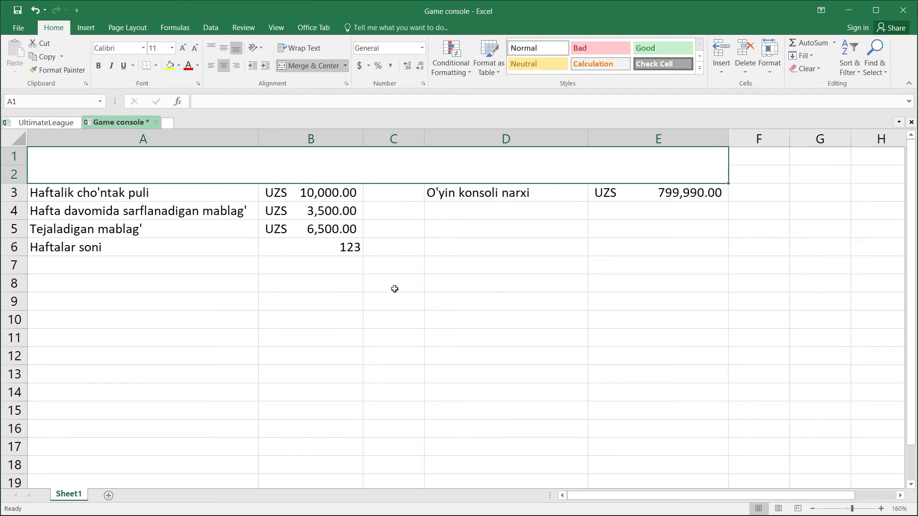
{"action": "double_click", "coordinate": [307, 170]}
{"action": "type", "text": "O'yin konsoli uchun tejalgan pullar"}
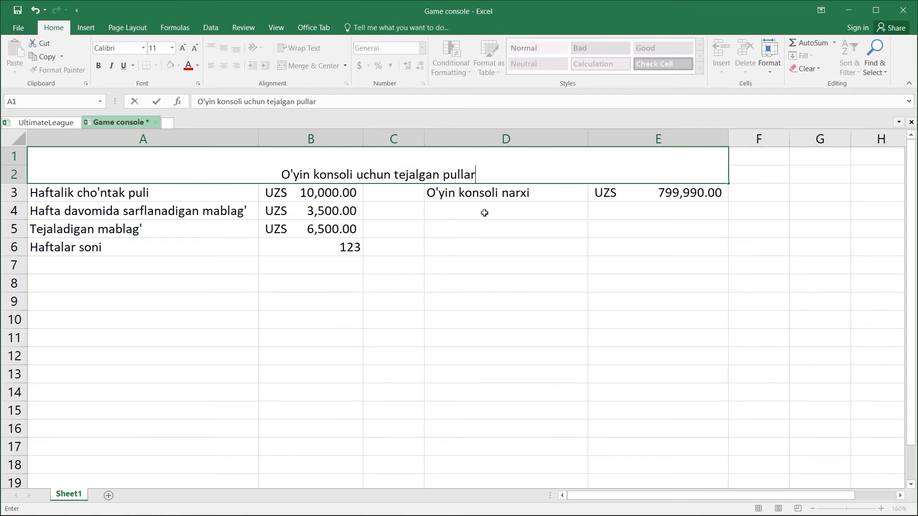
{"action": "left_click", "coordinate": [432, 226]}
Step: Format the merged title text as 14 pt, bold, in the darkest blue theme color
{"action": "left_click", "coordinate": [480, 167]}
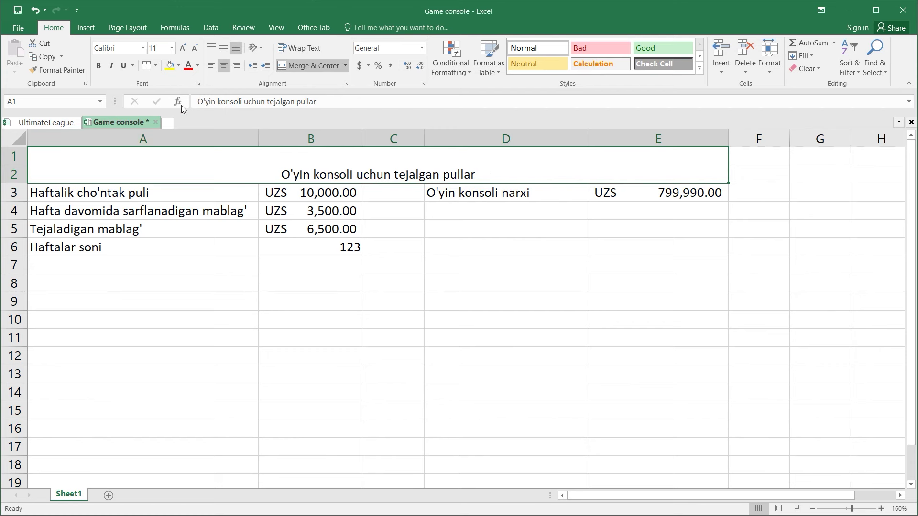
{"action": "left_click", "coordinate": [183, 47]}
{"action": "left_click", "coordinate": [182, 48]}
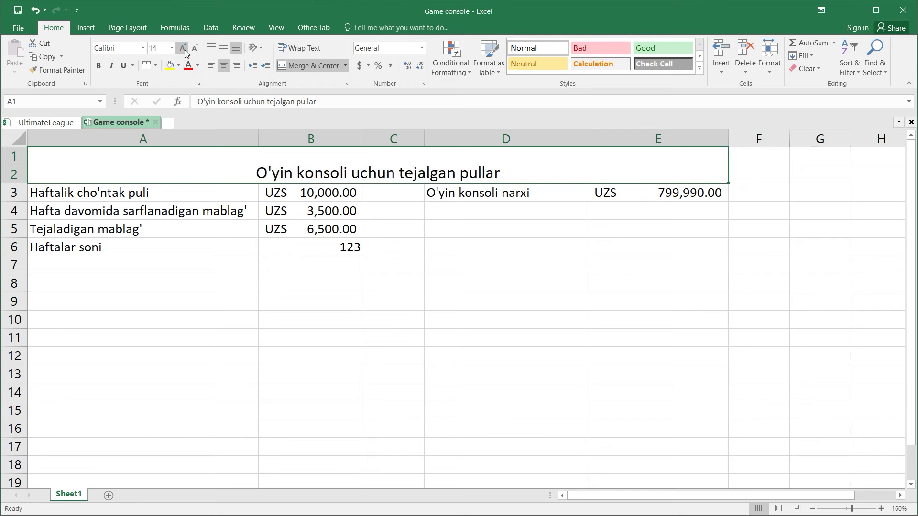
{"action": "left_click", "coordinate": [99, 65]}
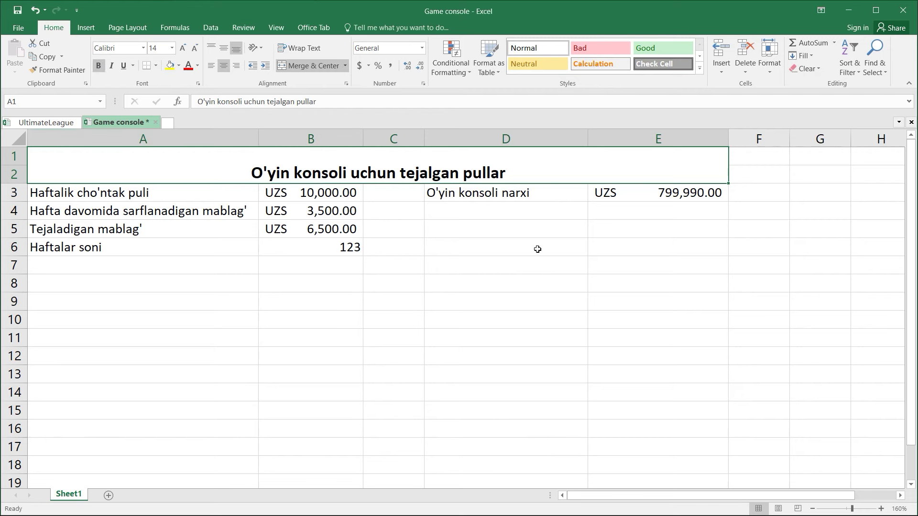
{"action": "left_click", "coordinate": [198, 66]}
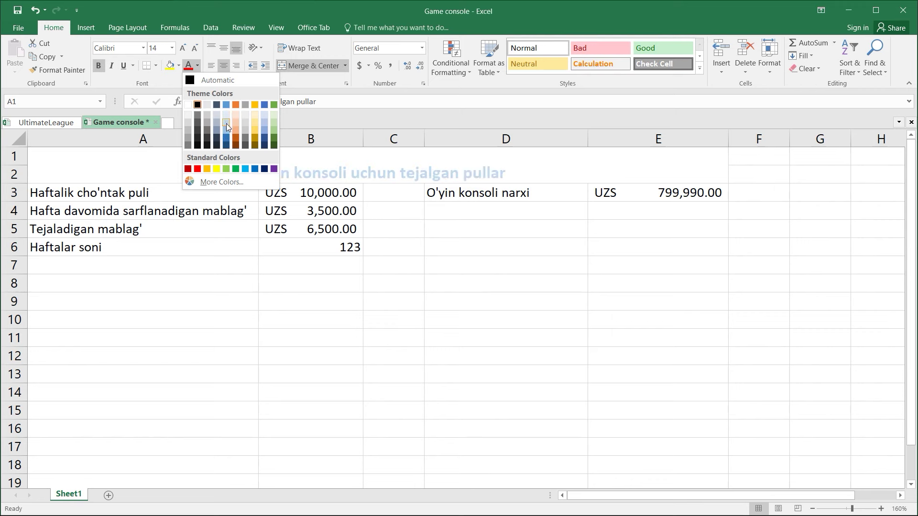
{"action": "left_click", "coordinate": [226, 145]}
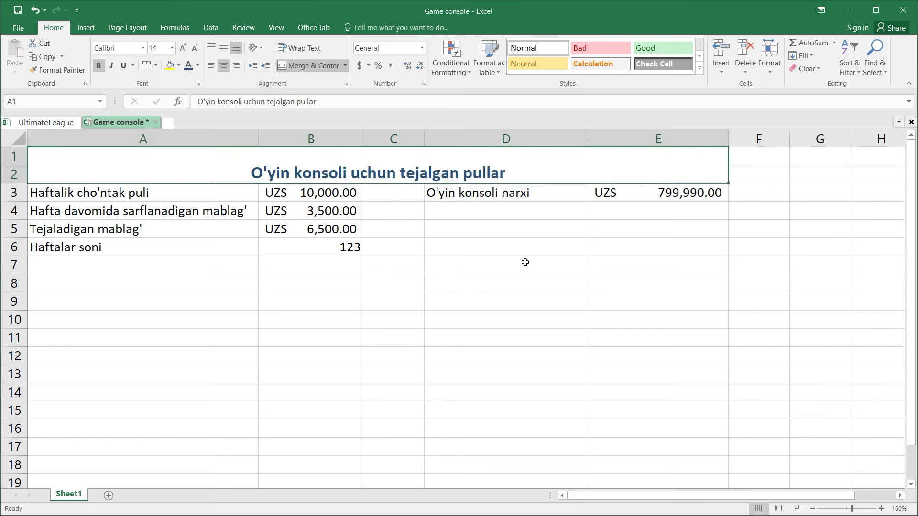
Step: Fill the merged title cell with the lightest blue theme color and align its text vertically to the middle
{"action": "left_click", "coordinate": [178, 67]}
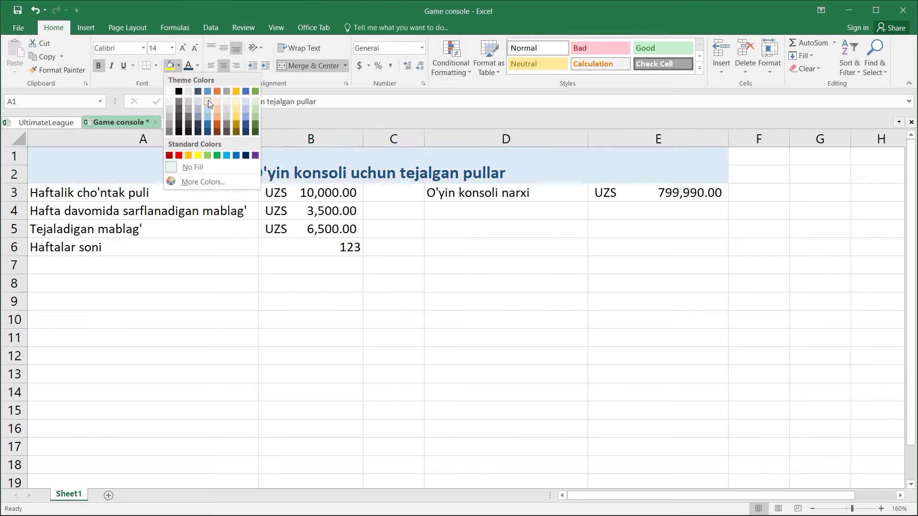
{"action": "left_click", "coordinate": [208, 101]}
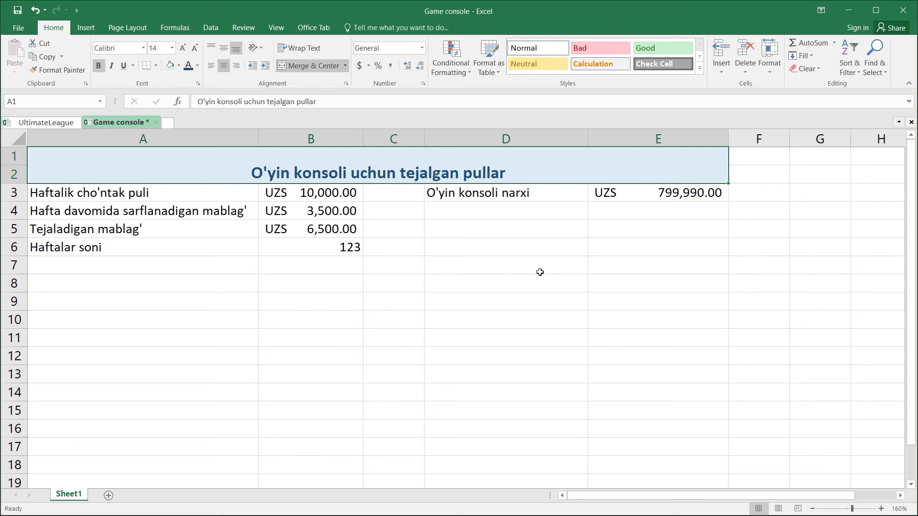
{"action": "left_click", "coordinate": [224, 48]}
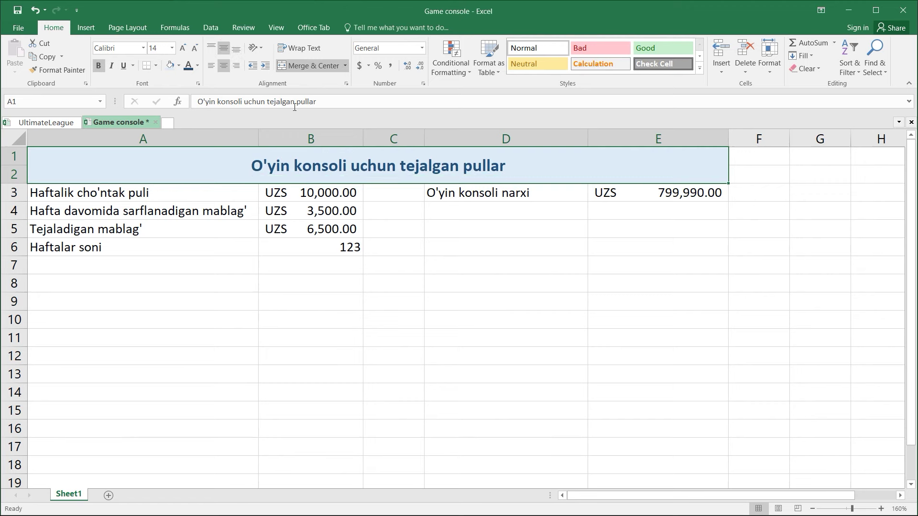
Step: Apply All Borders to the savings table in A3:B6
{"action": "left_click_drag", "start_coordinate": [50, 188], "coordinate": [294, 241]}
{"action": "left_click", "coordinate": [154, 65]}
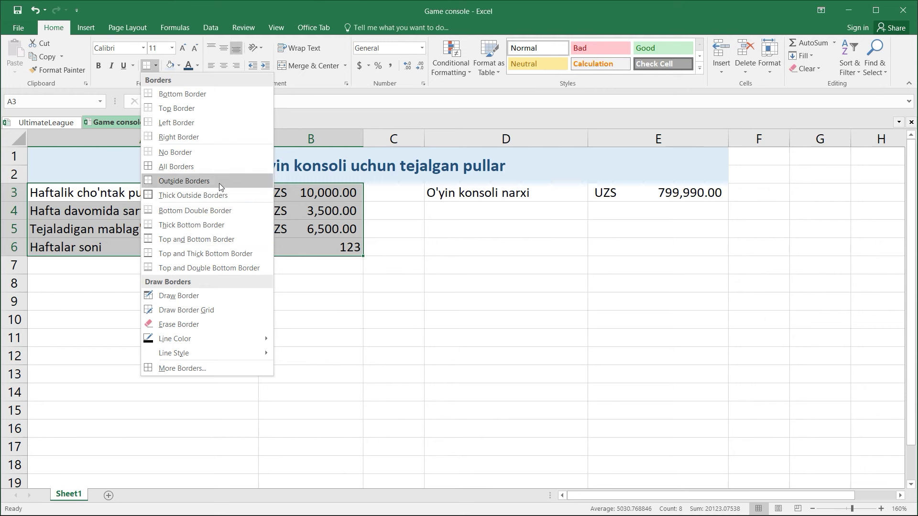
{"action": "left_click", "coordinate": [219, 167]}
{"action": "left_click", "coordinate": [390, 228]}
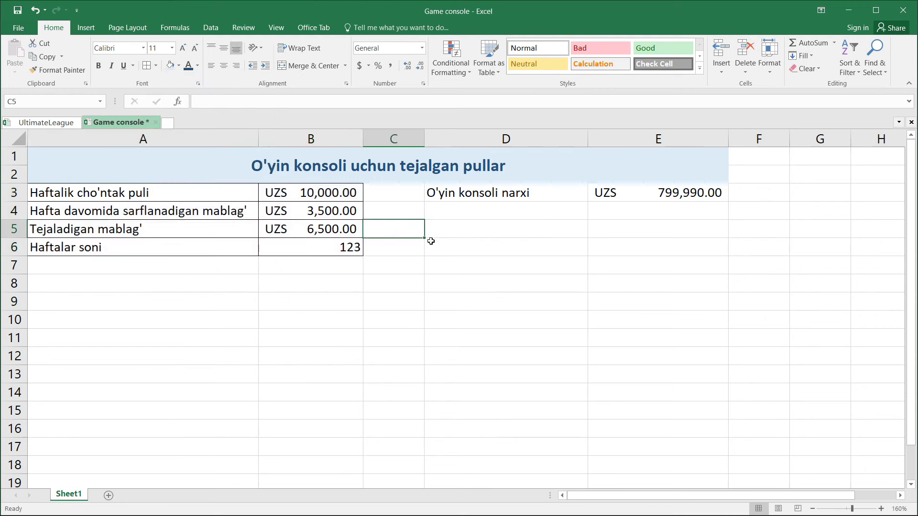
Step: Apply the same All Borders setting to the console price cells D3:E3 and to the merged title
{"action": "left_click_drag", "start_coordinate": [449, 198], "coordinate": [664, 194]}
{"action": "left_click", "coordinate": [144, 68]}
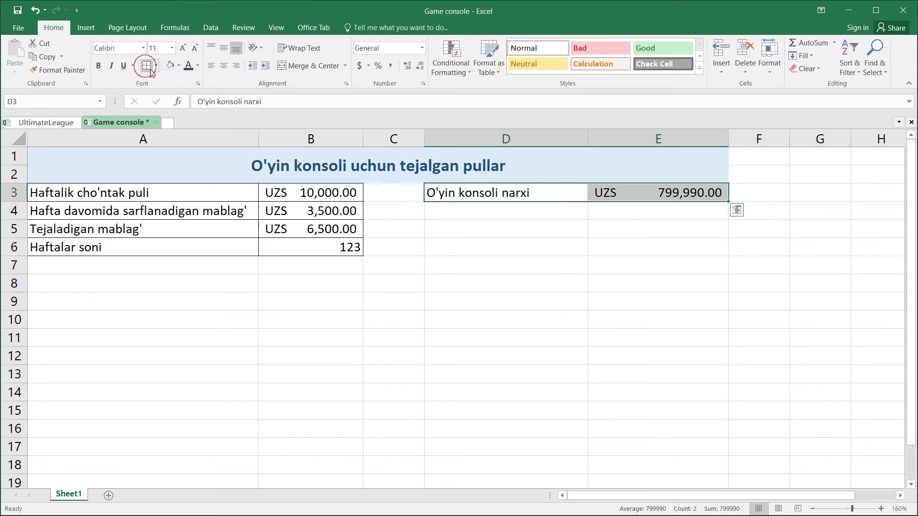
{"action": "left_click", "coordinate": [440, 247]}
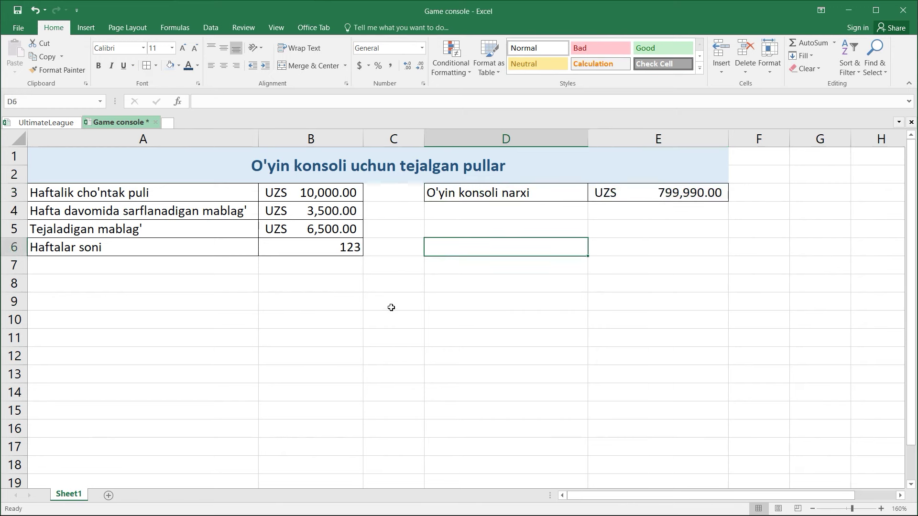
{"action": "left_click", "coordinate": [203, 159]}
{"action": "left_click", "coordinate": [442, 296]}
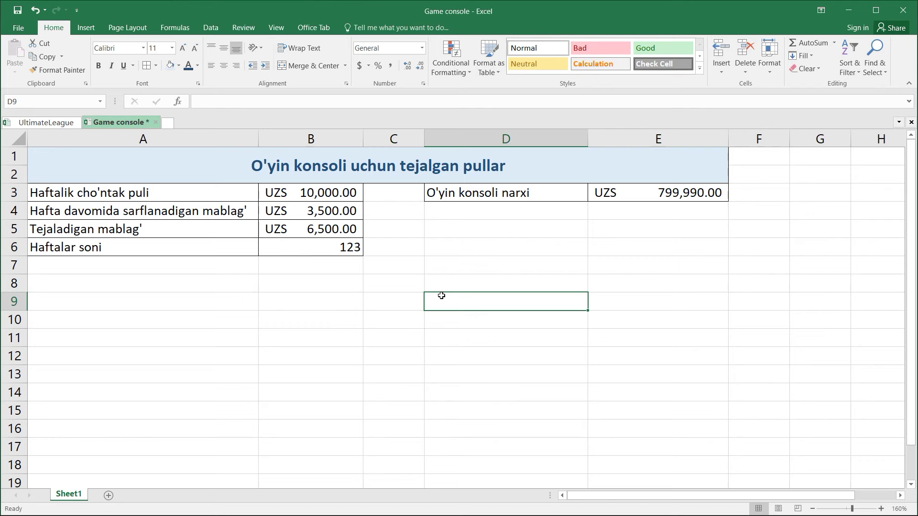
Step: Switch to the UltimateLeague workbook and insert two blank rows above the first row
{"action": "left_click", "coordinate": [46, 122]}
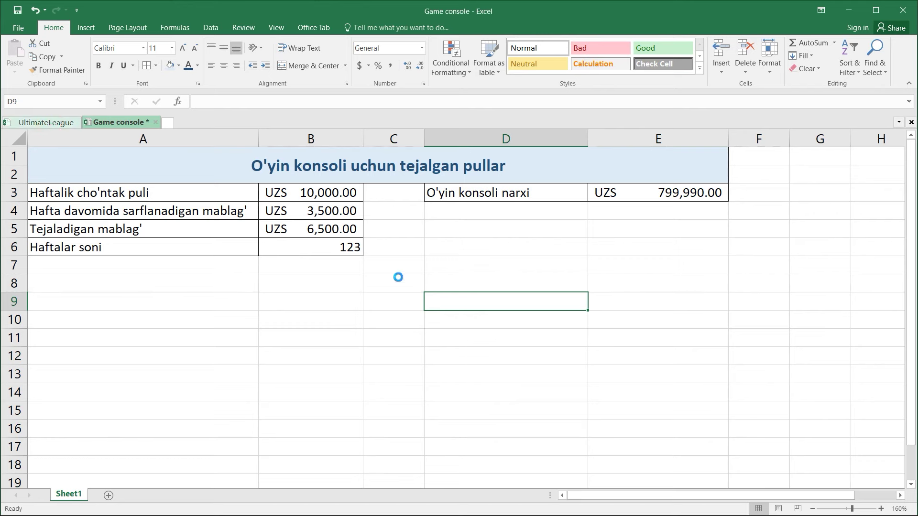
{"action": "left_click", "coordinate": [17, 140]}
{"action": "left_click", "coordinate": [16, 160]}
{"action": "right_click", "coordinate": [17, 161]}
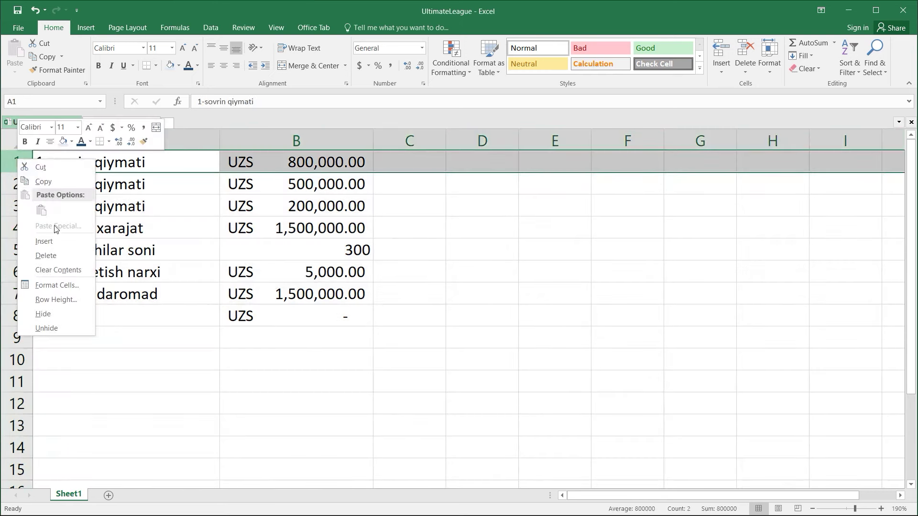
{"action": "left_click", "coordinate": [44, 241]}
{"action": "right_click", "coordinate": [17, 162]}
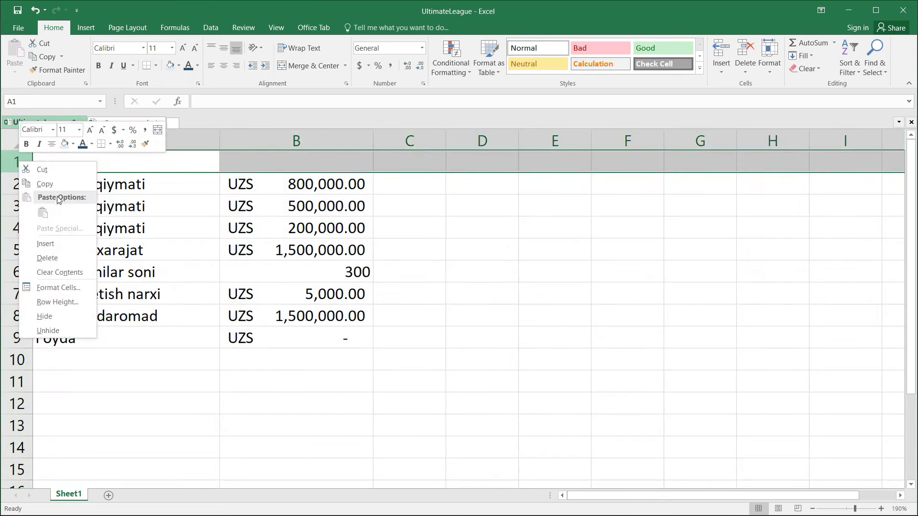
{"action": "left_click", "coordinate": [74, 241]}
Step: Enter the title "Ultimate League hisob kitob jadvali" in cell A1
{"action": "left_click", "coordinate": [182, 166]}
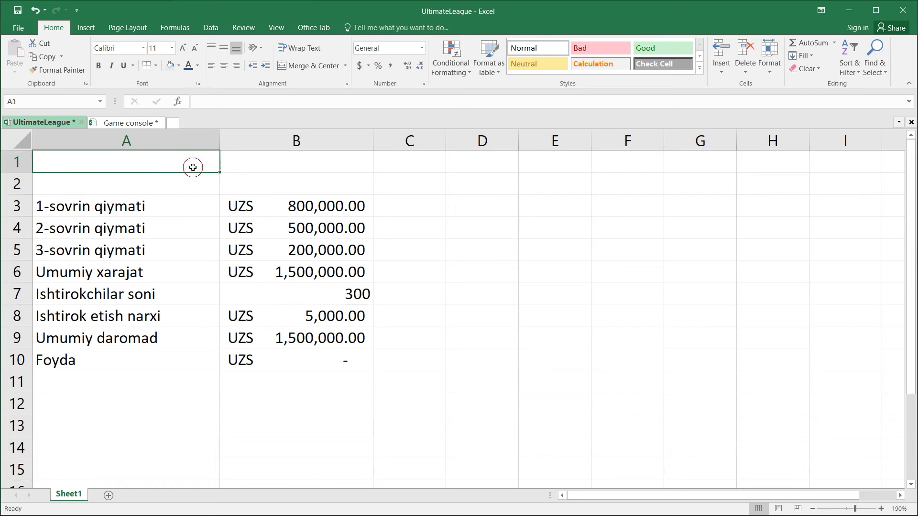
{"action": "type", "text": "Ultimate"}
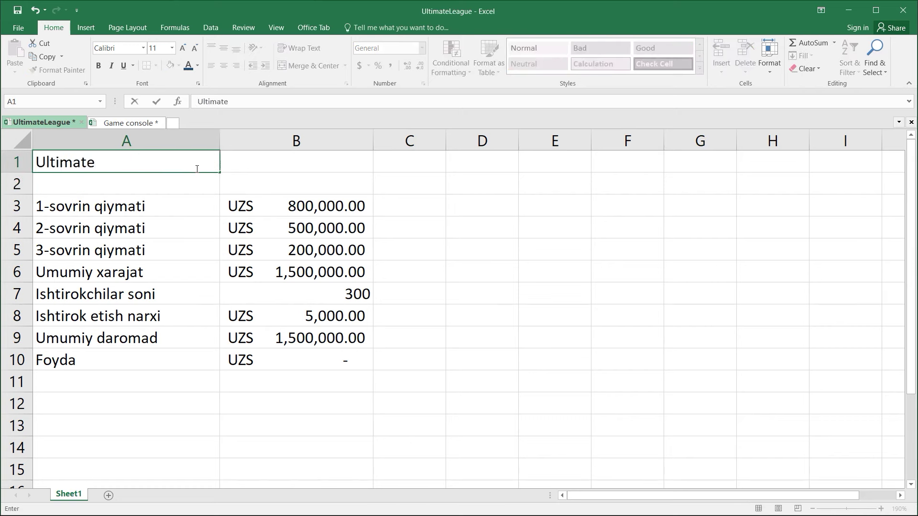
{"action": "type", "text": " League hisob kitob jadvali"}
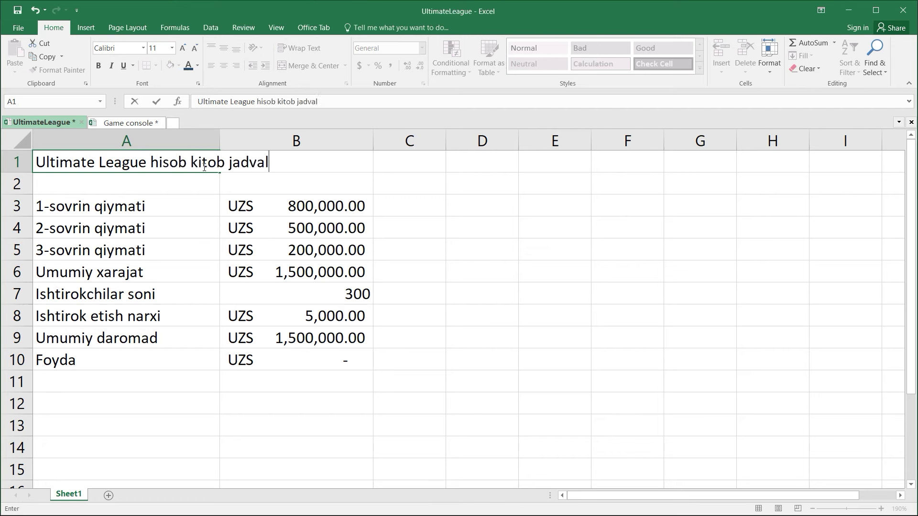
{"action": "left_click", "coordinate": [389, 212]}
Step: Set the title in A1 to 14 pt and make it bold
{"action": "left_click_drag", "start_coordinate": [253, 168], "coordinate": [253, 189]}
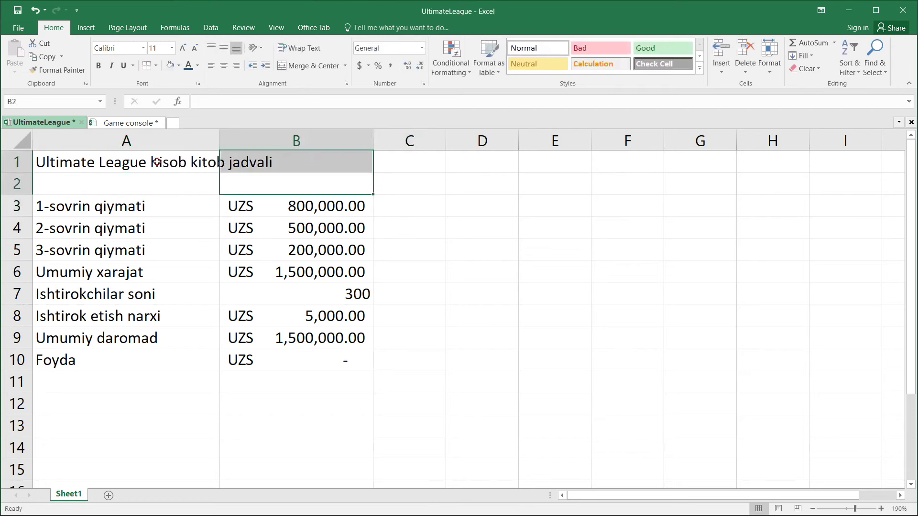
{"action": "left_click", "coordinate": [158, 163]}
{"action": "left_click", "coordinate": [182, 48]}
{"action": "left_click", "coordinate": [182, 50]}
{"action": "left_click", "coordinate": [182, 50]}
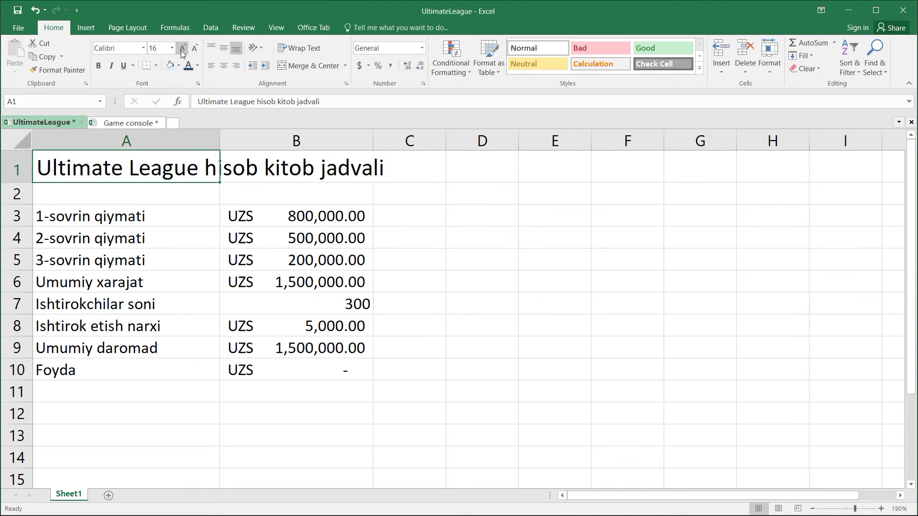
{"action": "left_click", "coordinate": [194, 48]}
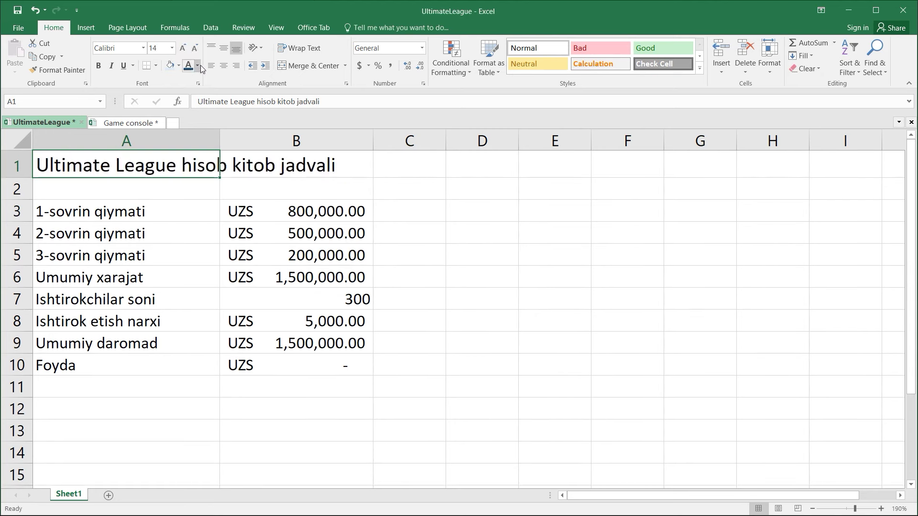
{"action": "left_click", "coordinate": [101, 66]}
{"action": "key", "text": "Tab"}
Step: Merge and center the title across A1:B2 and align it vertically to the middle
{"action": "left_click_drag", "start_coordinate": [162, 163], "coordinate": [263, 187]}
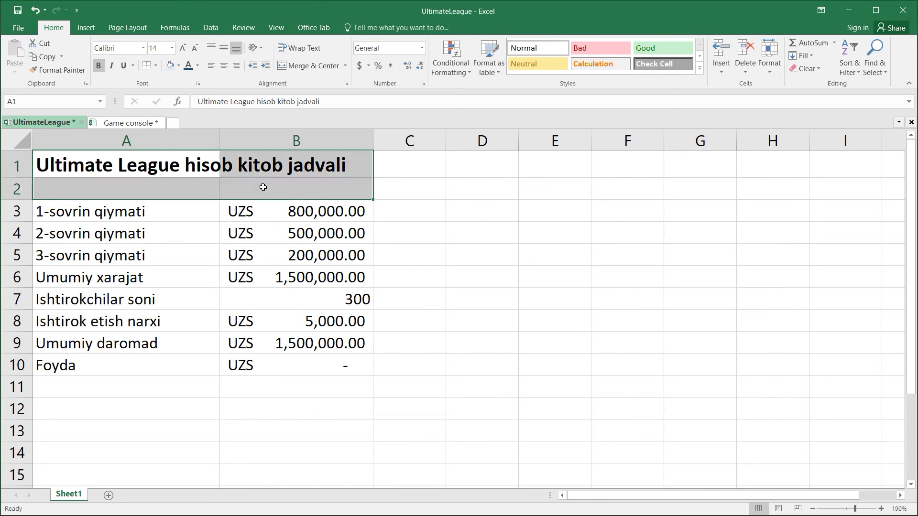
{"action": "left_click", "coordinate": [311, 66]}
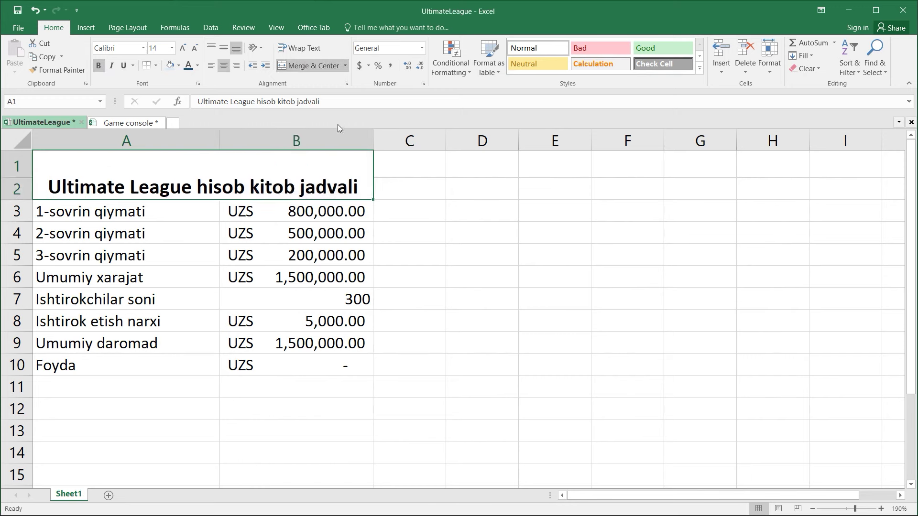
{"action": "left_click", "coordinate": [224, 49]}
{"action": "key", "text": "Tab"}
Step: Italicize the labels in A3:A10 and set the font of the values in B3:B10 to Courier New
{"action": "left_click_drag", "start_coordinate": [158, 211], "coordinate": [152, 364]}
{"action": "left_click", "coordinate": [113, 65]}
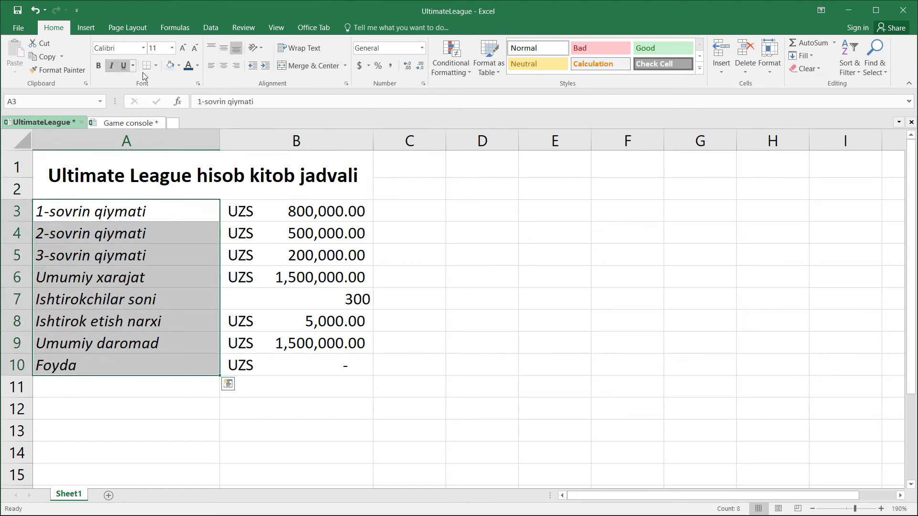
{"action": "left_click_drag", "start_coordinate": [301, 210], "coordinate": [301, 366]}
{"action": "left_click", "coordinate": [117, 48]}
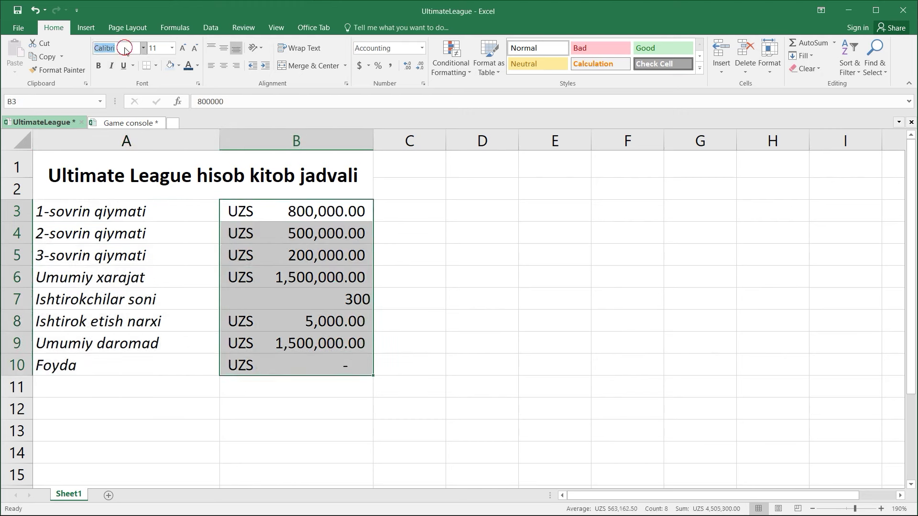
{"action": "type", "text": "Courier New"}
{"action": "key", "text": "Return"}
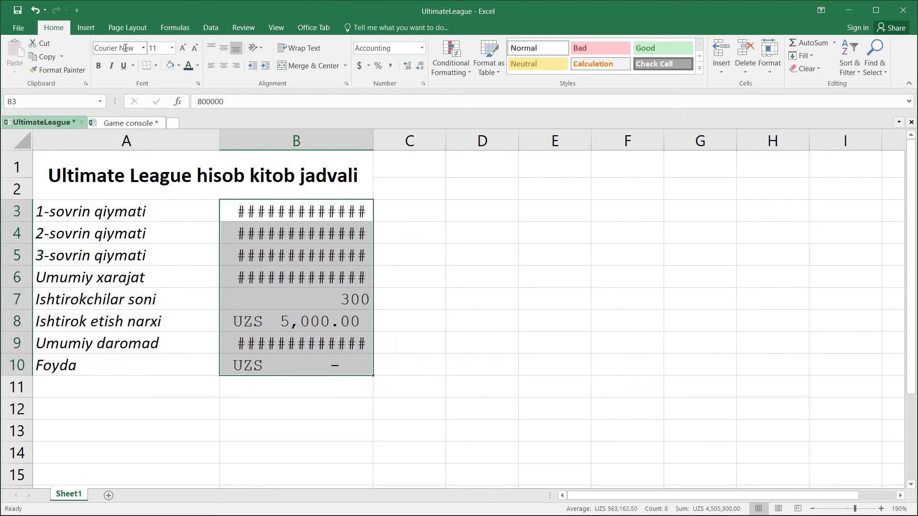
Step: Widen column B enough to show all the amounts in full
{"action": "left_click_drag", "start_coordinate": [373, 140], "coordinate": [402, 144]}
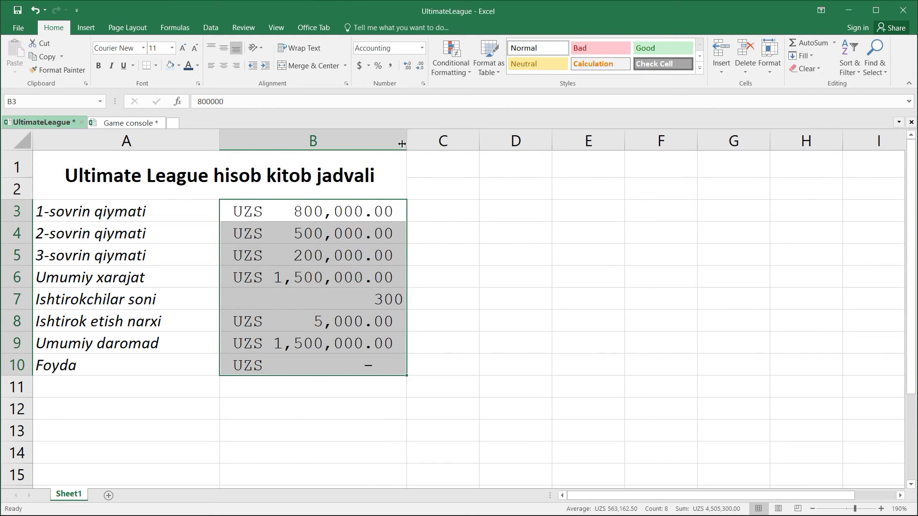
{"action": "left_click", "coordinate": [466, 215]}
{"action": "key", "text": "Tab"}
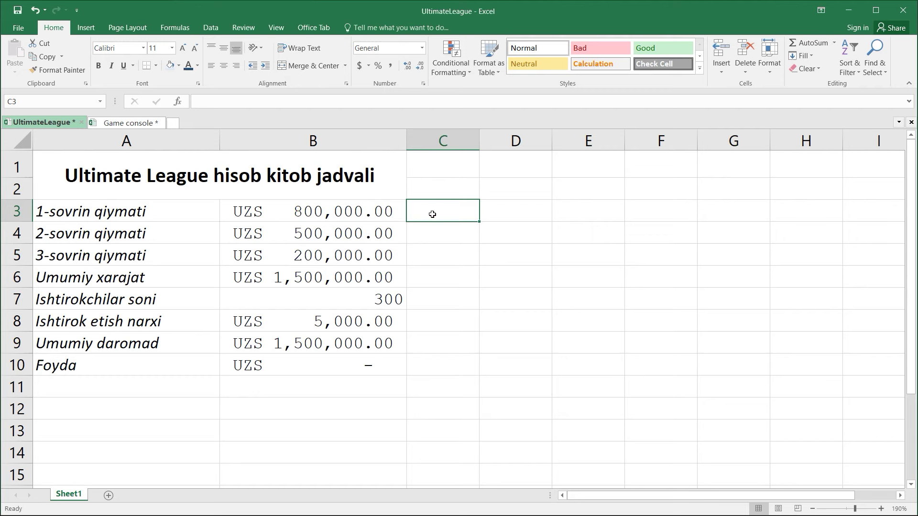
Step: Apply all borders to the table range A3:B10
{"action": "left_click_drag", "start_coordinate": [137, 212], "coordinate": [355, 364]}
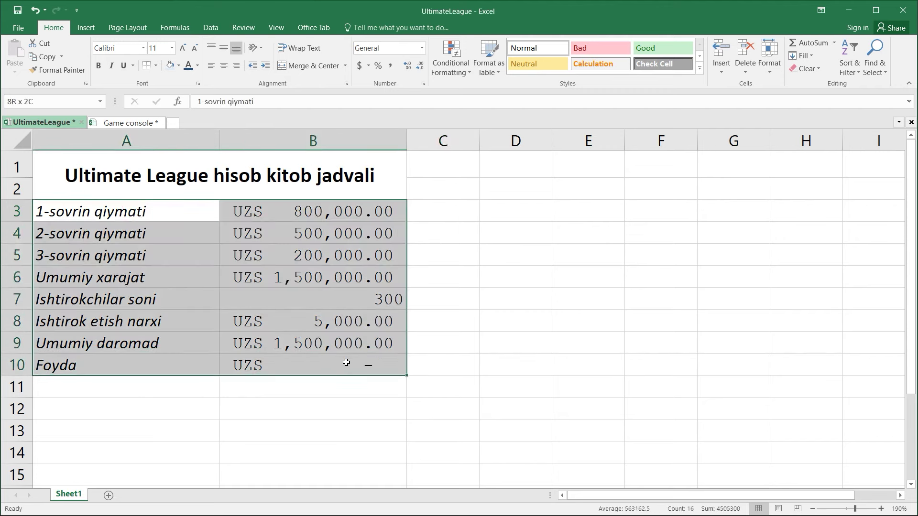
{"action": "left_click", "coordinate": [155, 68]}
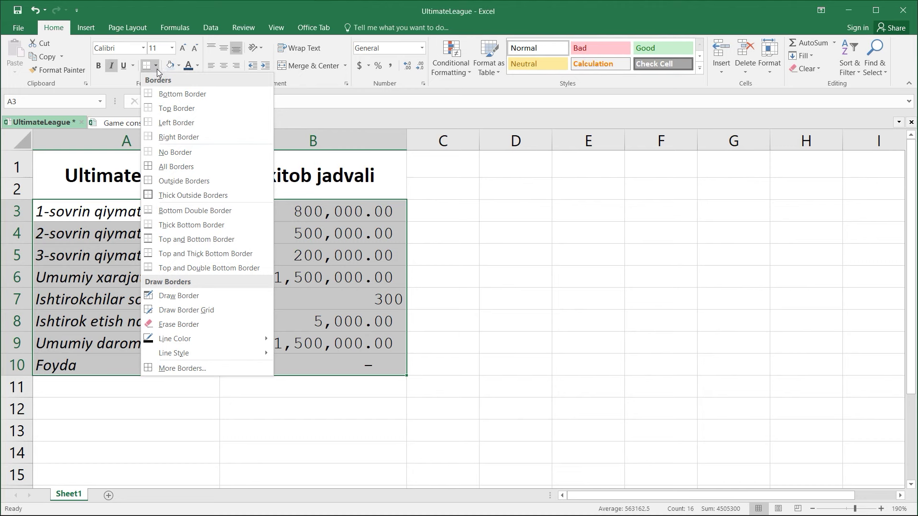
{"action": "left_click", "coordinate": [206, 172]}
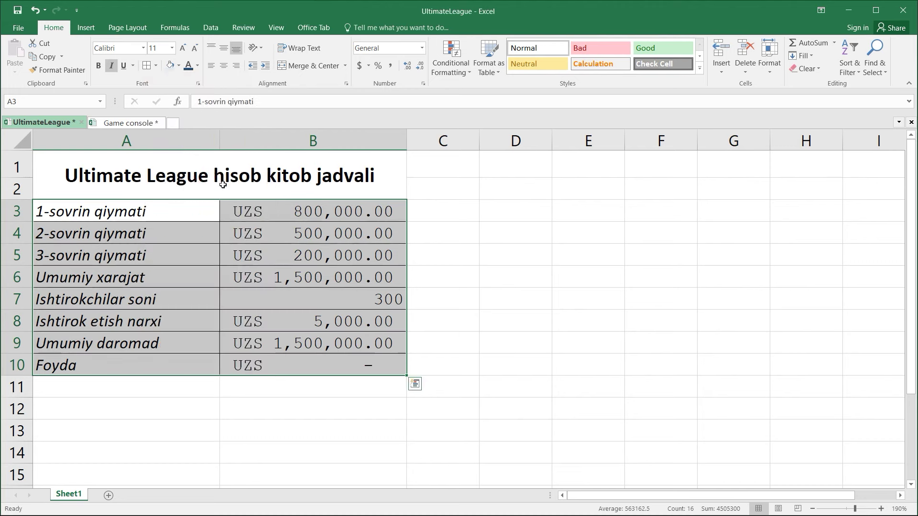
Step: Put thick outside borders around the total expense cell B6 and the total income cell B9
{"action": "left_click", "coordinate": [315, 342]}
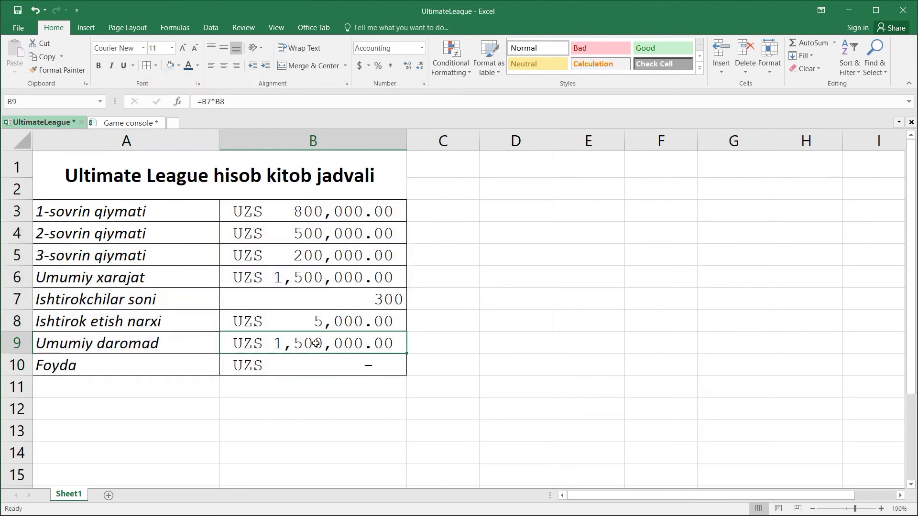
{"action": "left_click", "coordinate": [317, 279], "text": "ctrl"}
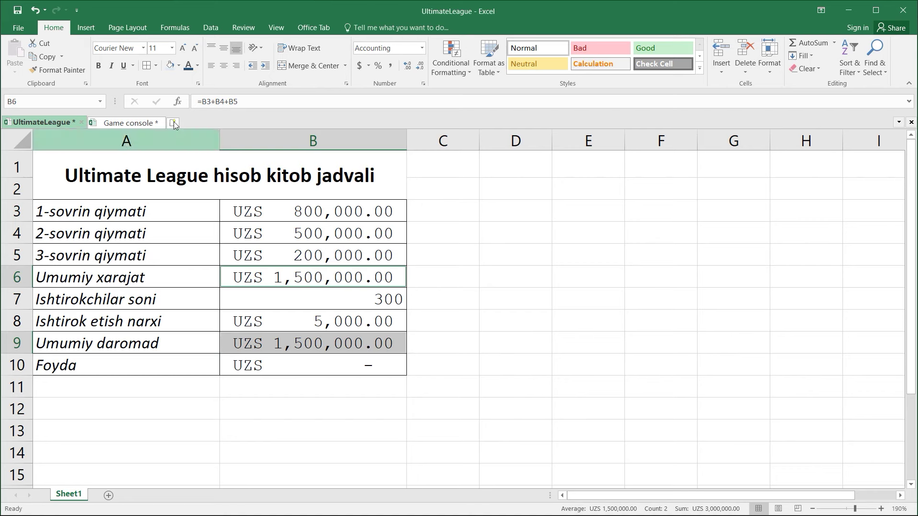
{"action": "left_click", "coordinate": [155, 68]}
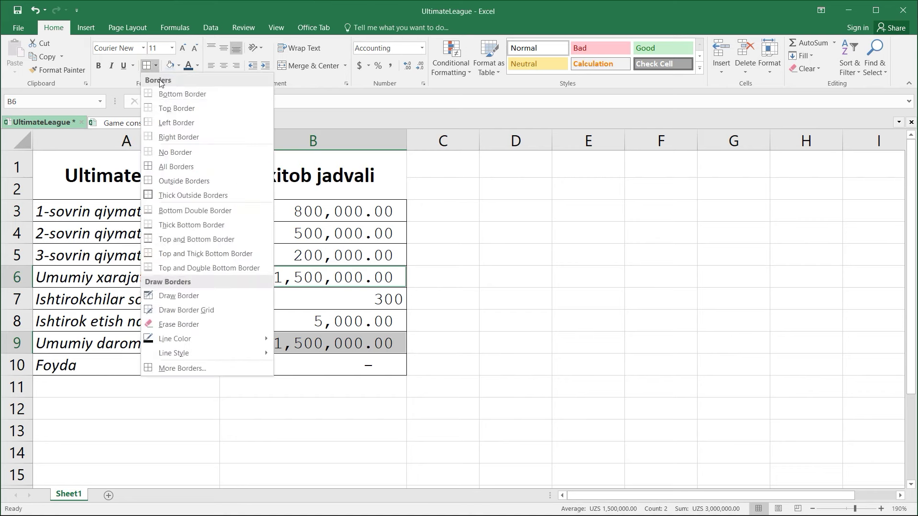
{"action": "left_click", "coordinate": [181, 192]}
{"action": "left_click", "coordinate": [441, 337]}
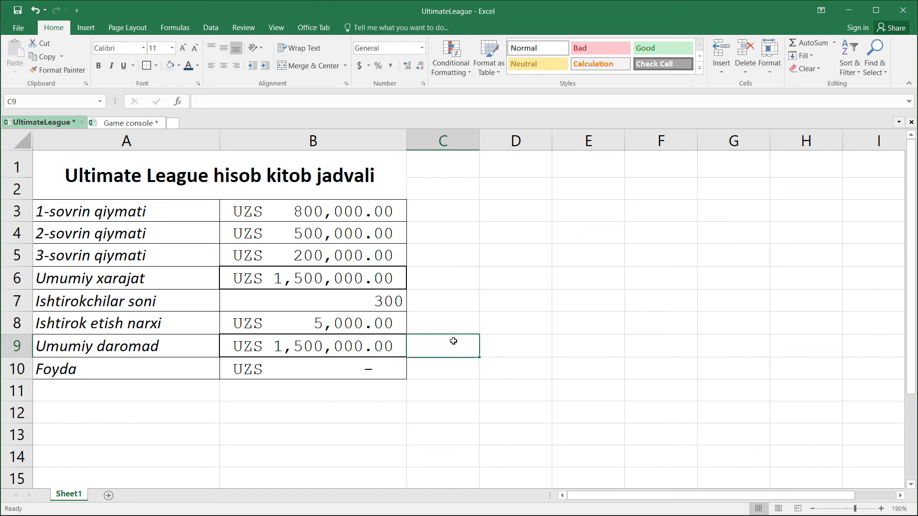
Step: Change the number of participants in B7 to 280 and the participation price in B8 to 10000
{"action": "left_click", "coordinate": [394, 305]}
{"action": "type", "text": "280"}
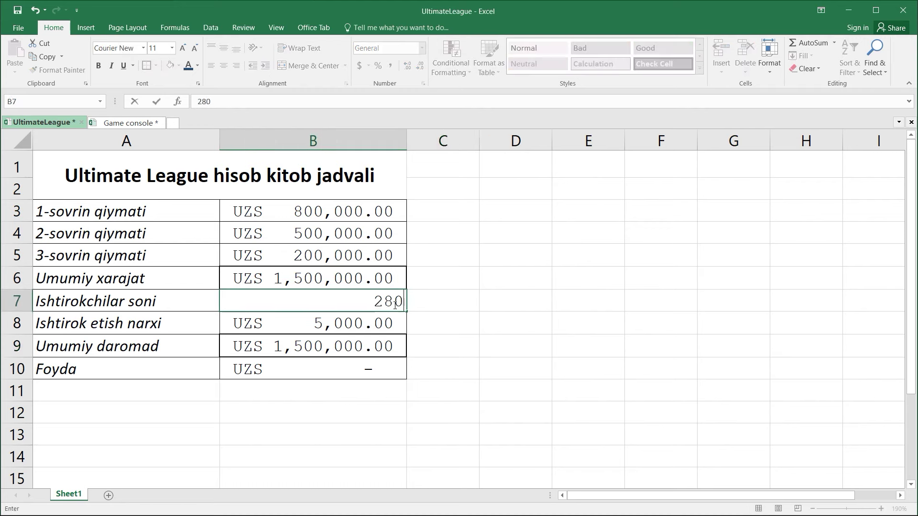
{"action": "left_click", "coordinate": [378, 319]}
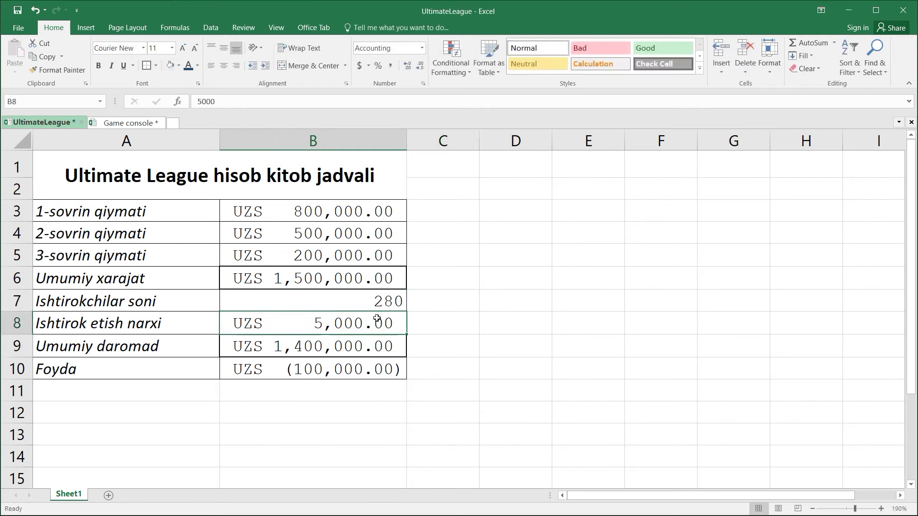
{"action": "type", "text": "10000"}
{"action": "left_click", "coordinate": [468, 338]}
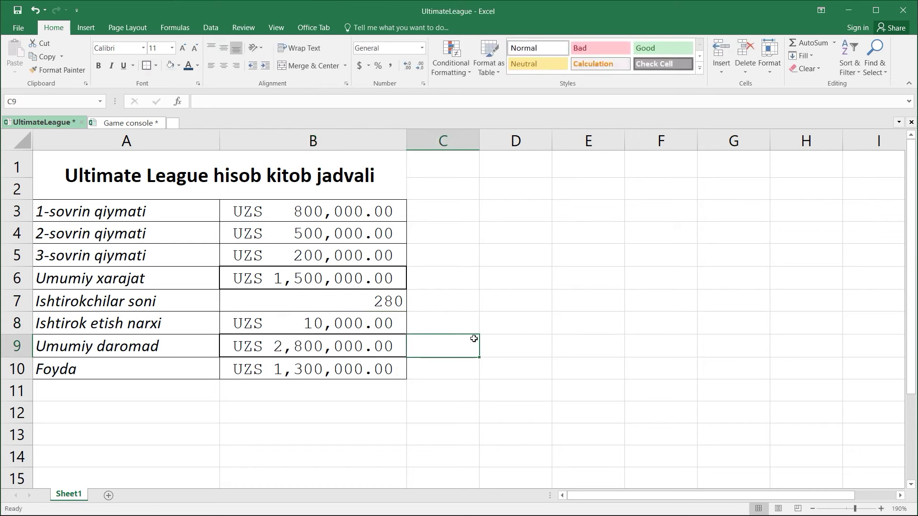
{"action": "key", "text": "Tab"}
Step: Give the labels in A3:A6 a dark blue font color and a light blue fill
{"action": "left_click_drag", "start_coordinate": [164, 211], "coordinate": [193, 267]}
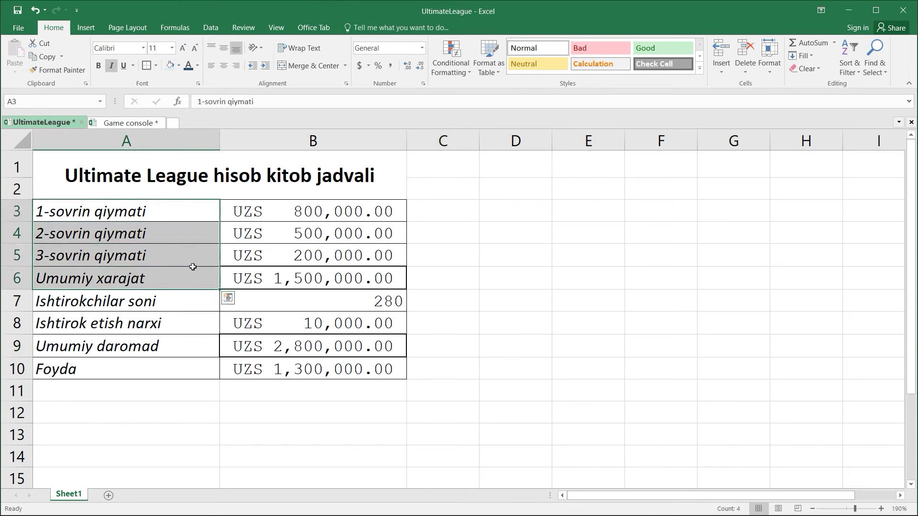
{"action": "left_click", "coordinate": [188, 68]}
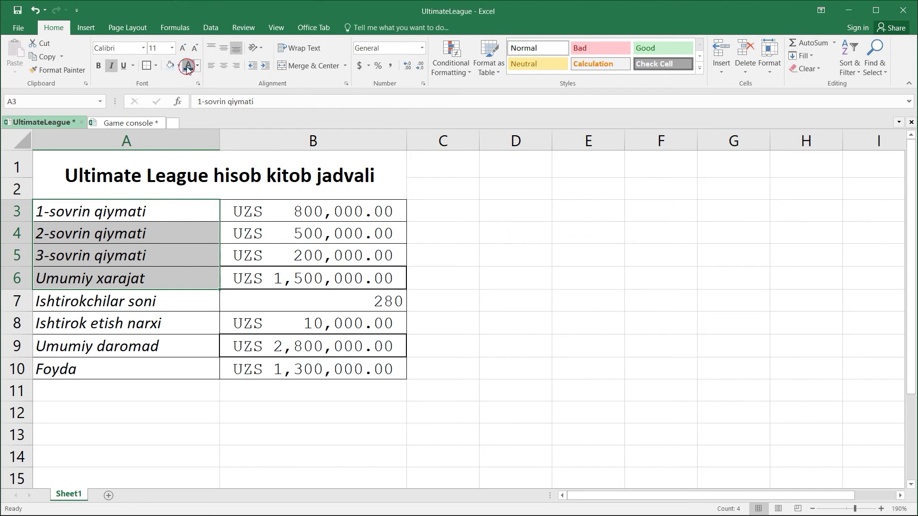
{"action": "left_click", "coordinate": [197, 66]}
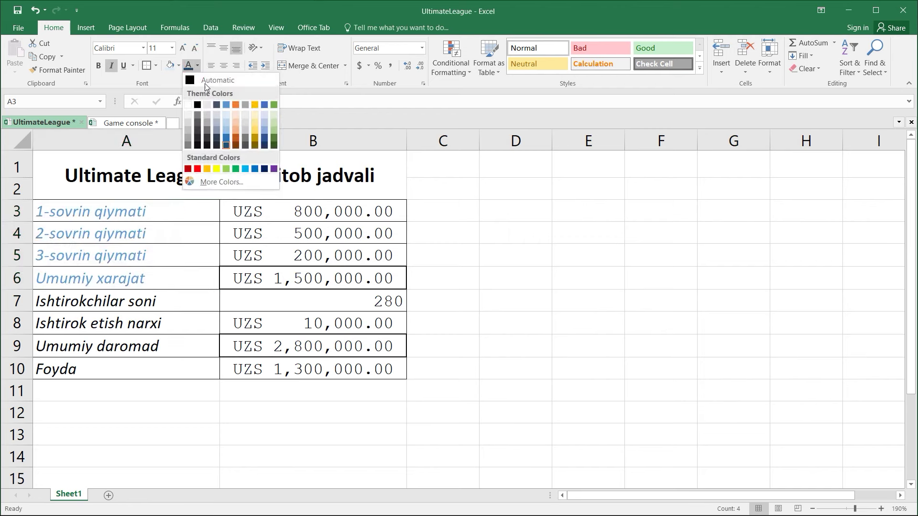
{"action": "left_click", "coordinate": [178, 65]}
{"action": "left_click", "coordinate": [178, 65]}
{"action": "left_click", "coordinate": [174, 64]}
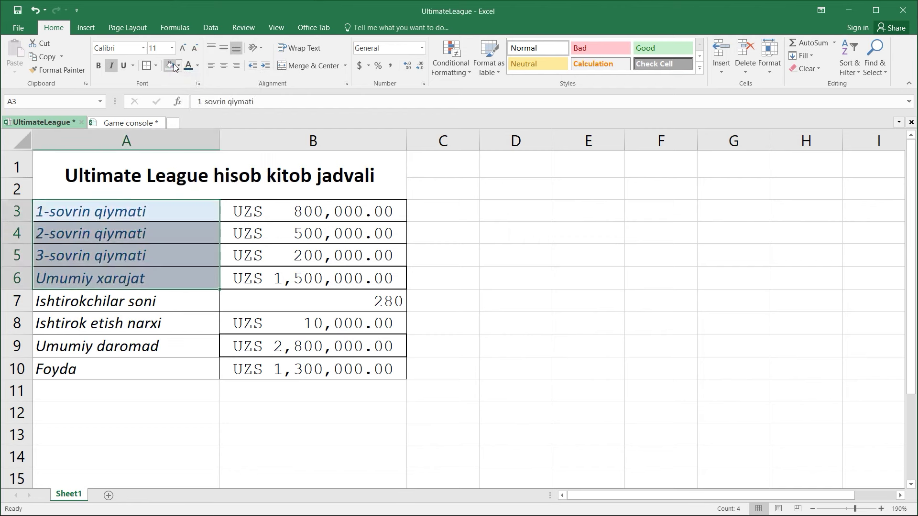
{"action": "left_click", "coordinate": [236, 241]}
Step: Give the labels in A7:A9 a dark orange font color and a light orange fill
{"action": "left_click_drag", "start_coordinate": [184, 299], "coordinate": [190, 336]}
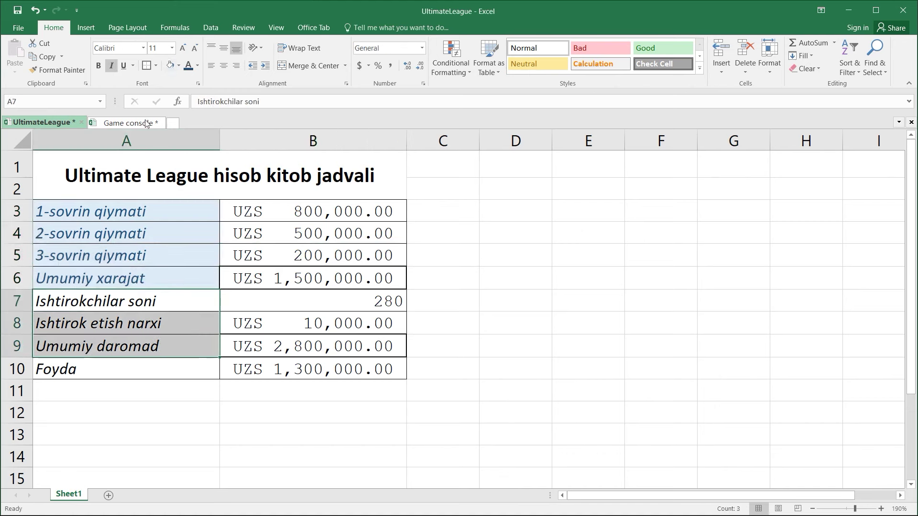
{"action": "left_click", "coordinate": [197, 65]}
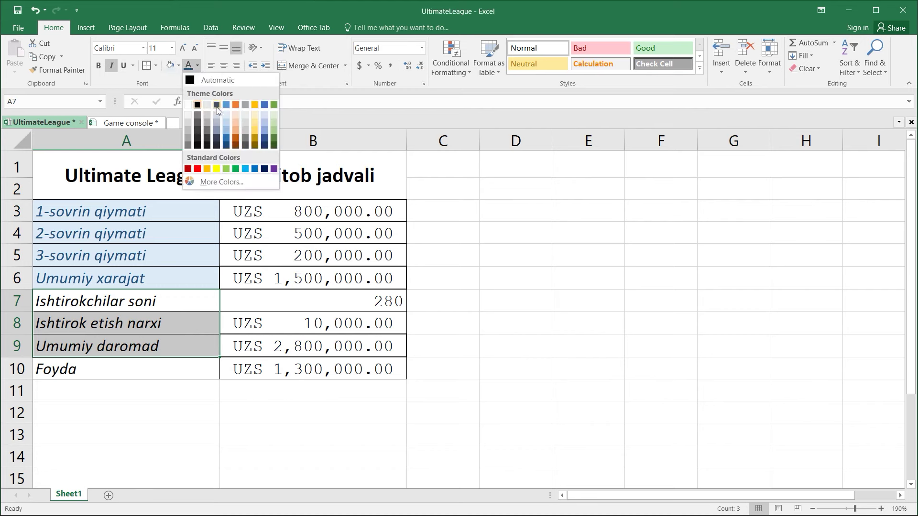
{"action": "left_click", "coordinate": [235, 145]}
{"action": "left_click", "coordinate": [178, 66]}
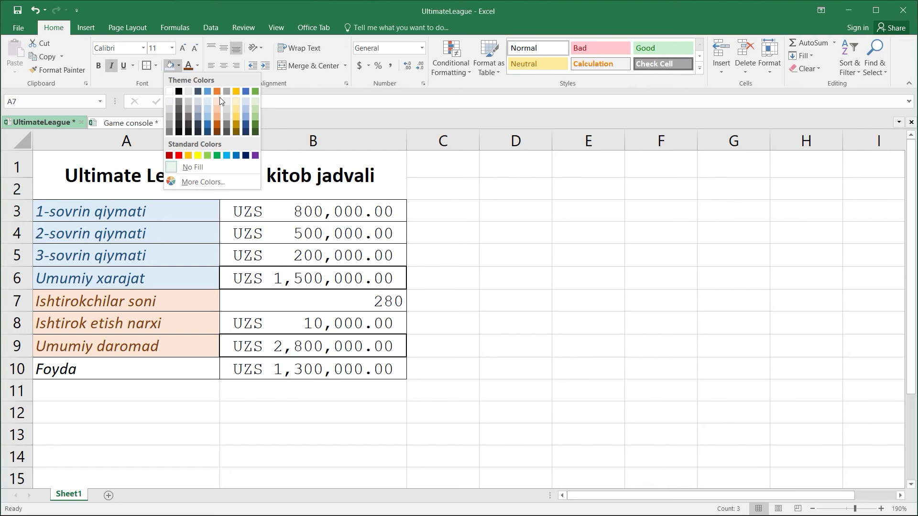
{"action": "left_click", "coordinate": [217, 101]}
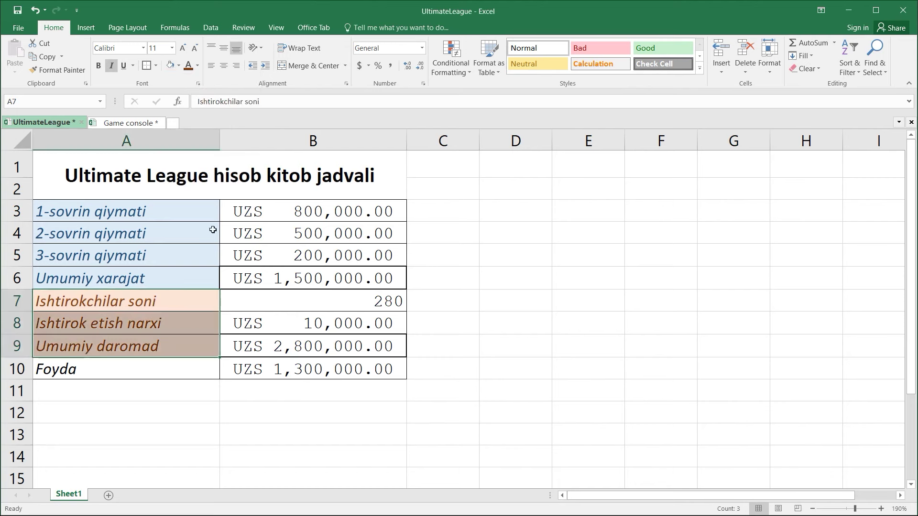
Step: Give the Foyda label in A10 a dark green font color and a light green fill
{"action": "left_click", "coordinate": [149, 365]}
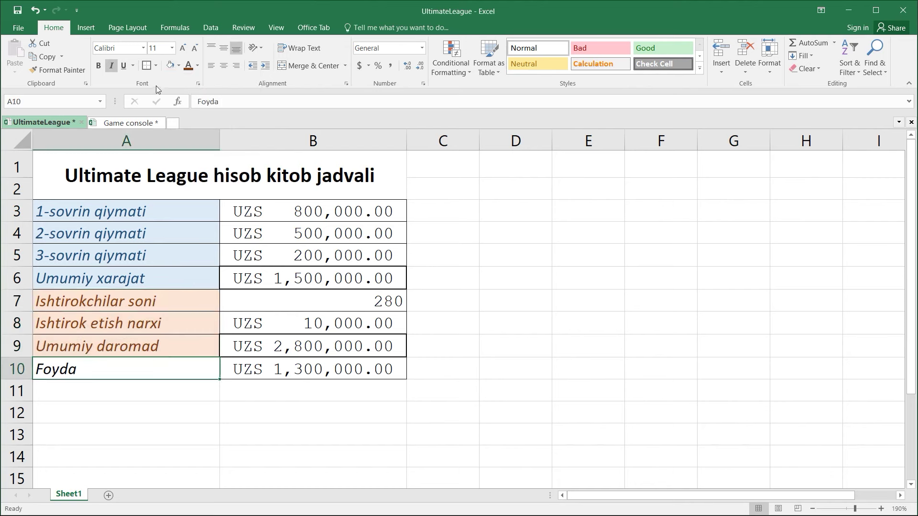
{"action": "left_click", "coordinate": [192, 68]}
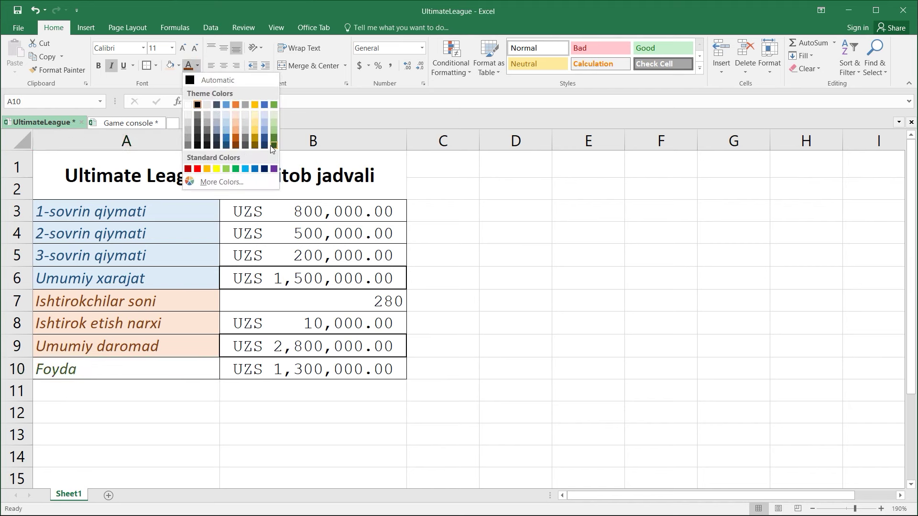
{"action": "left_click", "coordinate": [273, 146]}
{"action": "left_click", "coordinate": [178, 66]}
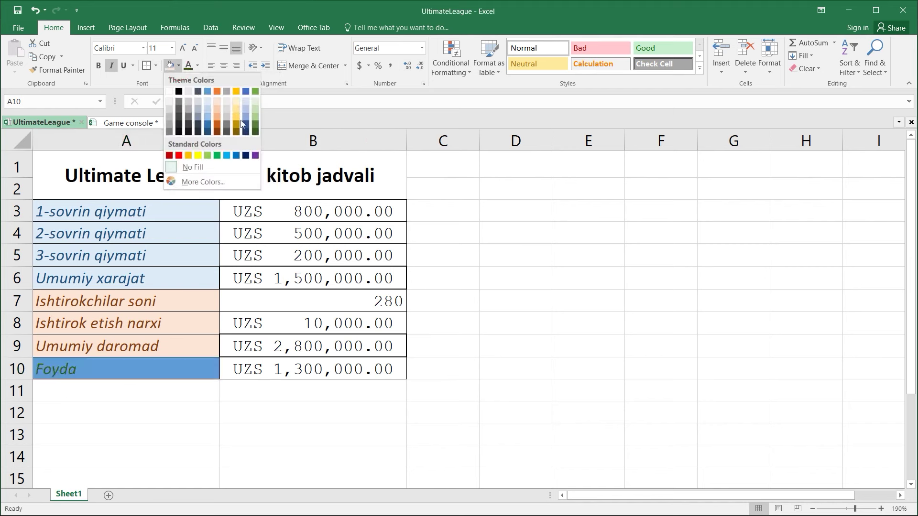
{"action": "left_click", "coordinate": [255, 102]}
{"action": "left_click", "coordinate": [466, 301]}
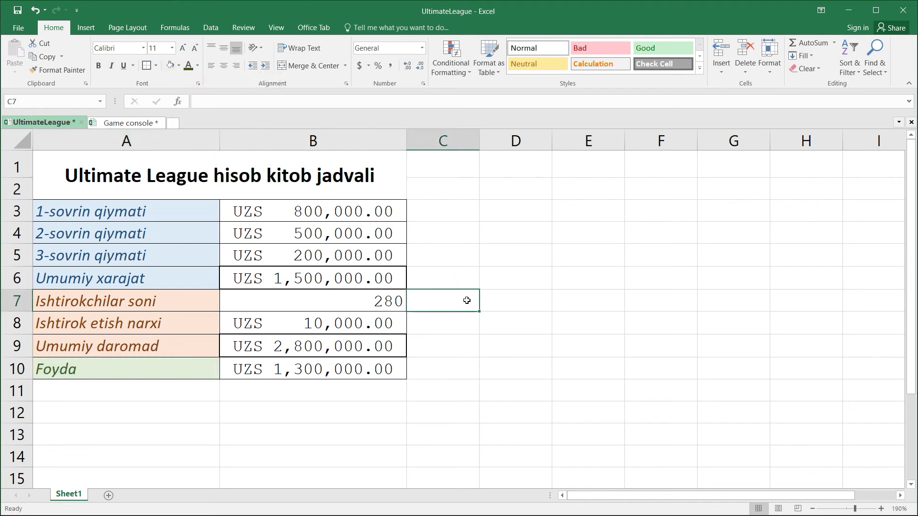